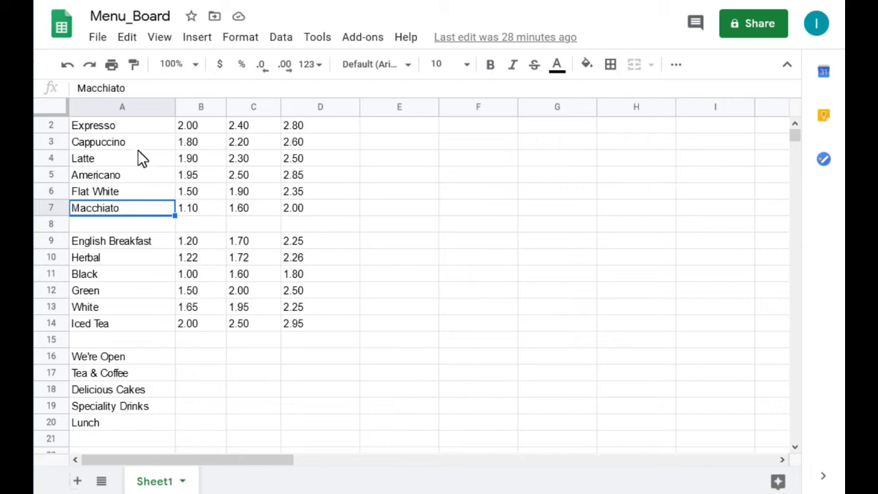
Examine the coffee items, tea items, opening messages and price cells in the Menu_Board sheet.
left_click(96, 130)
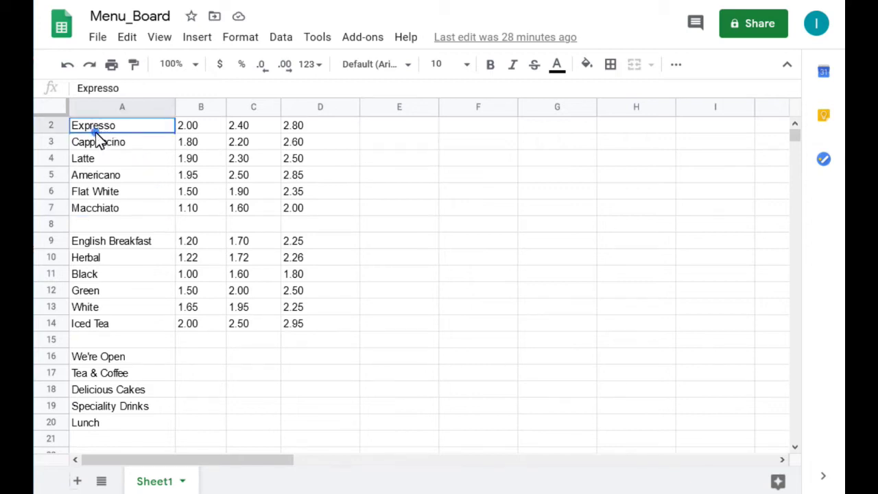
left_click(88, 209)
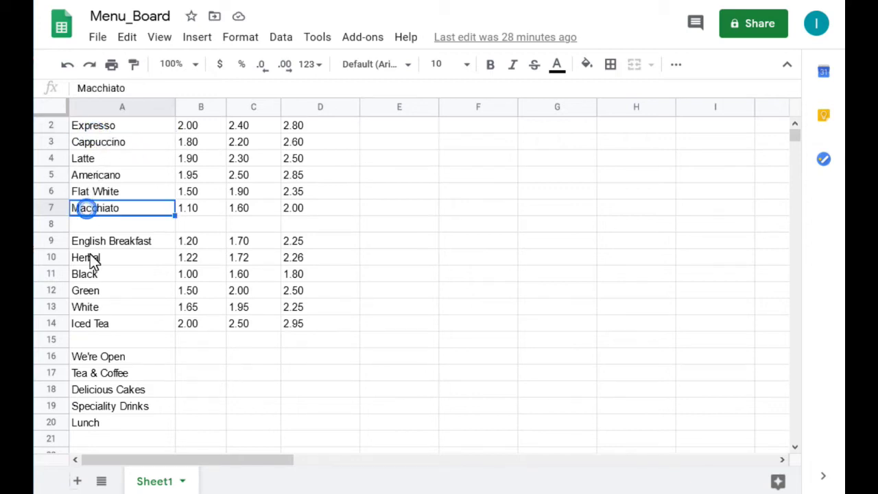
left_click(87, 312)
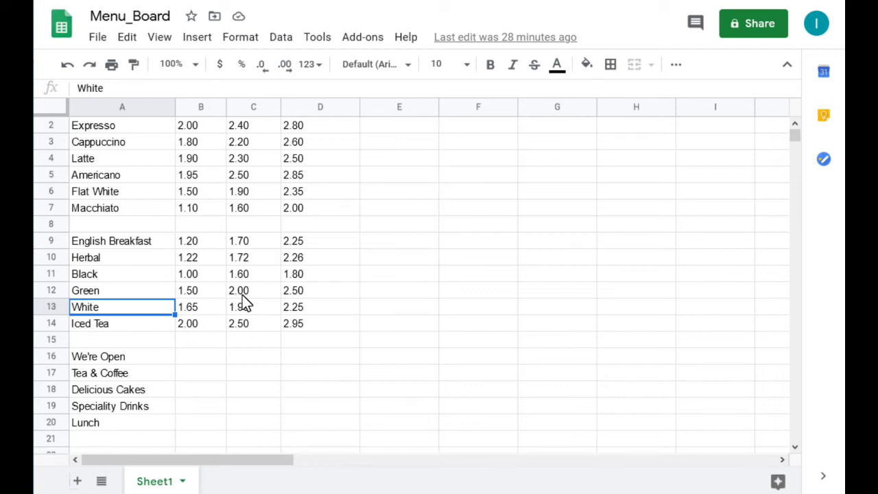
left_click(97, 358)
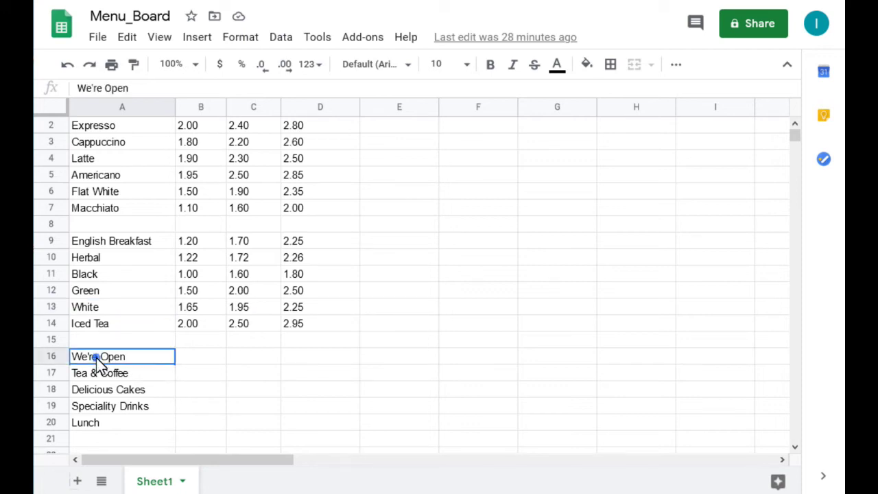
left_click(102, 422)
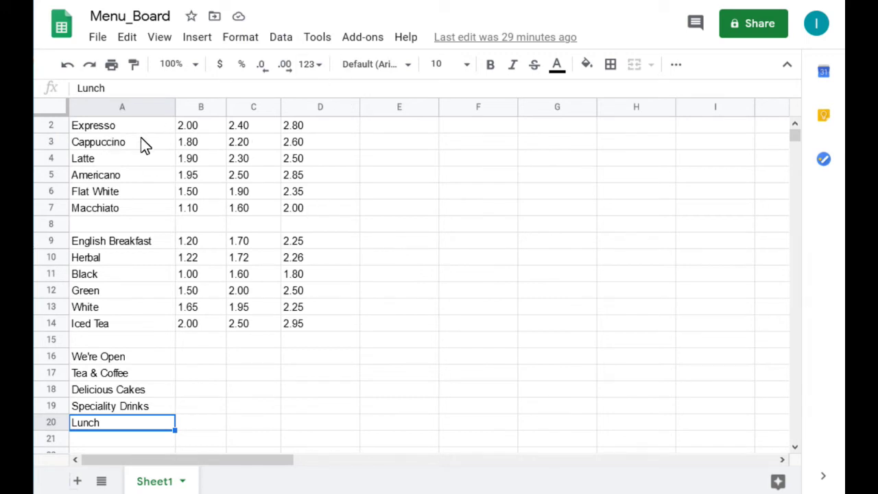
left_click(206, 163)
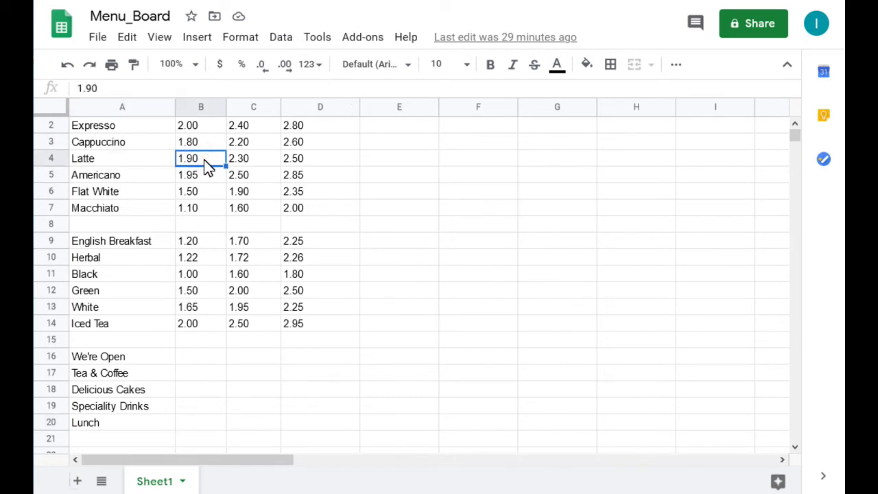
left_click(238, 198)
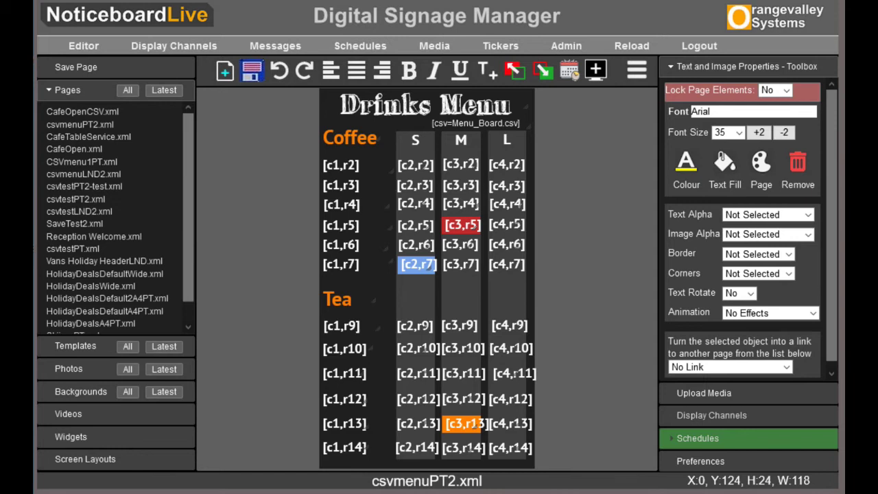
Compare the [c1,r2] placeholder on the NoticeboardLive drinks menu page with columns A to D of the Menu_Board sheet in Google Sheets.
left_click(347, 173)
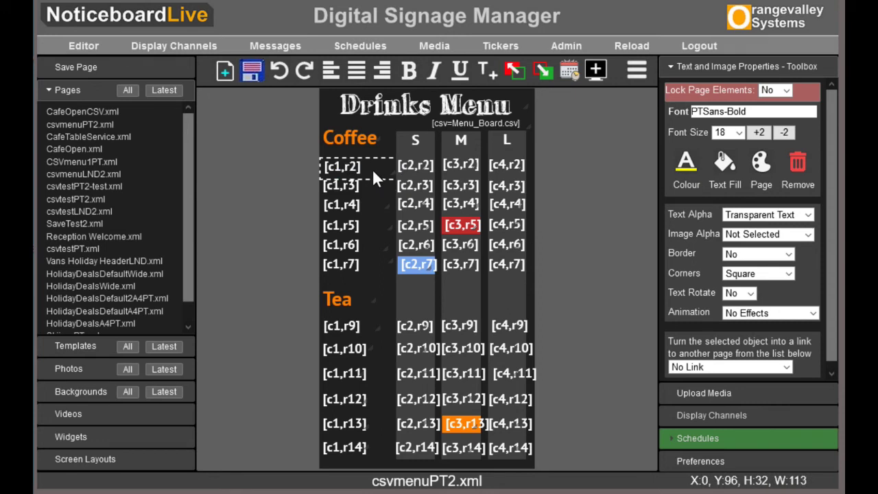
left_click(372, 170)
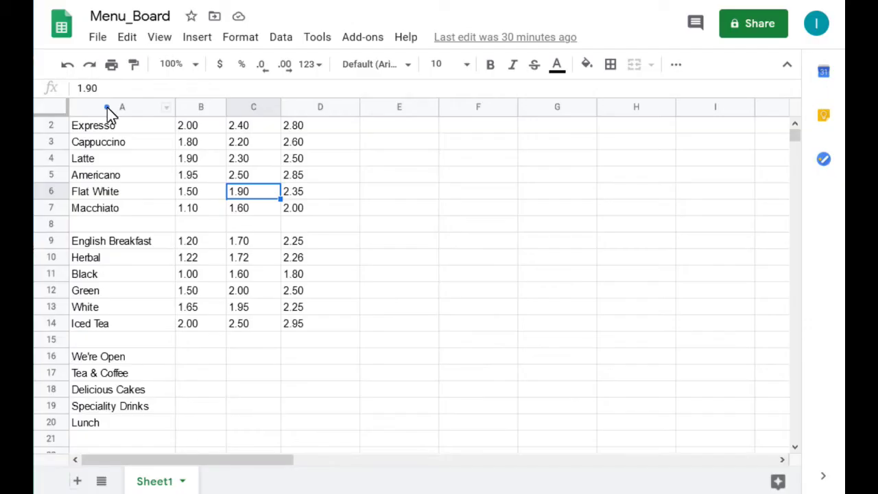
left_click(112, 107)
left_click(197, 108)
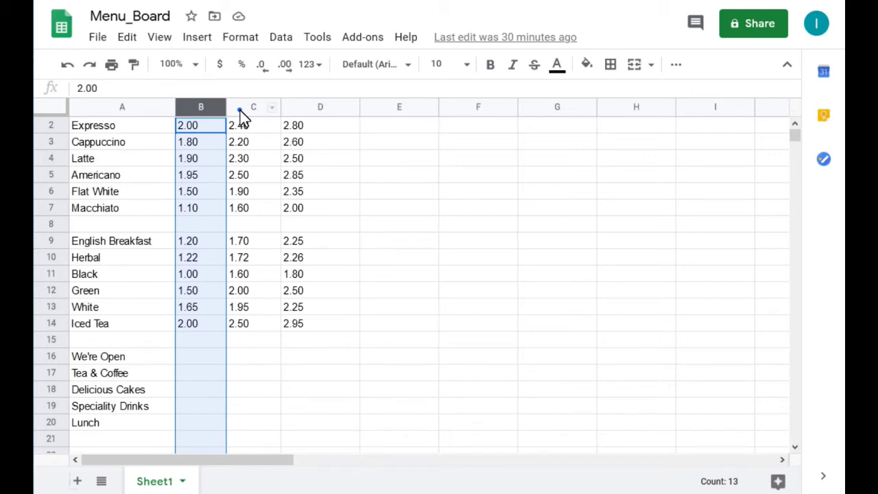
left_click(240, 110)
left_click(296, 112)
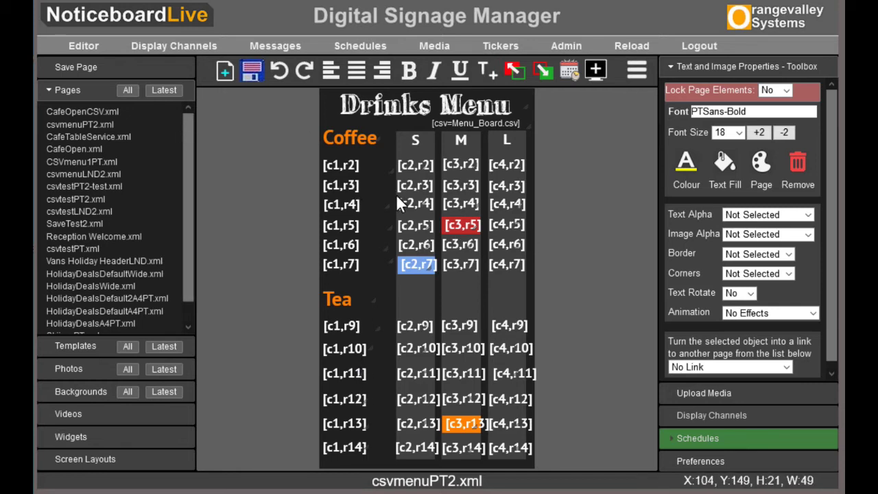
Inspect the [c1,r3] placeholder on the NoticeboardLive drinks menu page and view the available fonts.
left_click(340, 186)
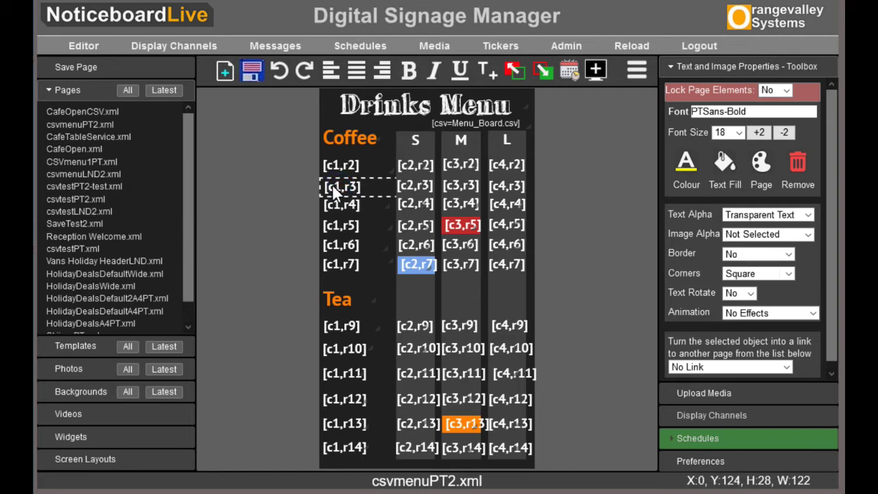
left_click(378, 192)
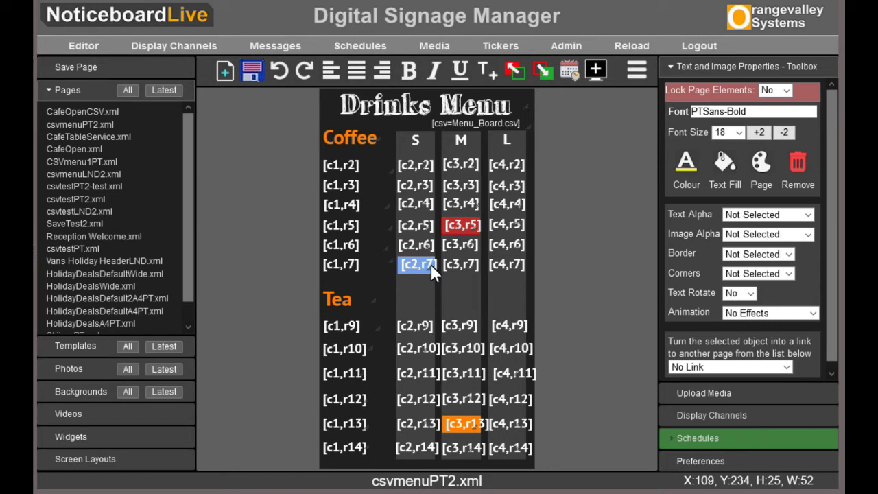
left_click(754, 110)
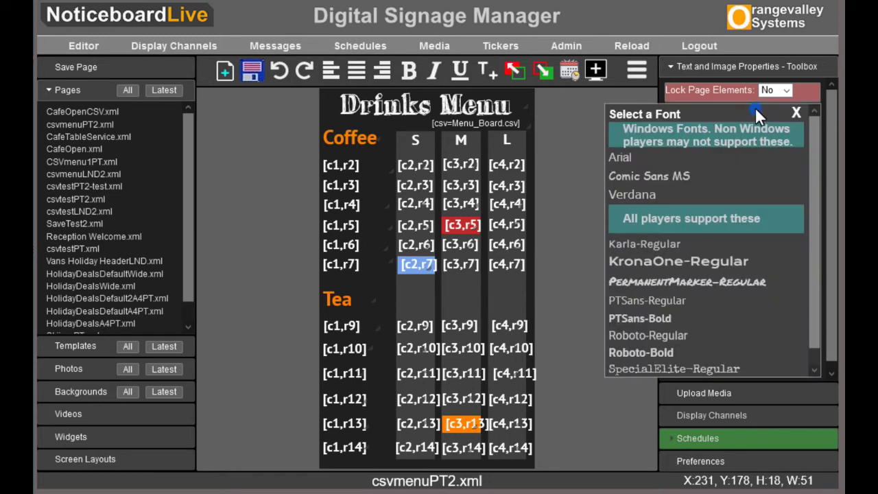
left_click(797, 114)
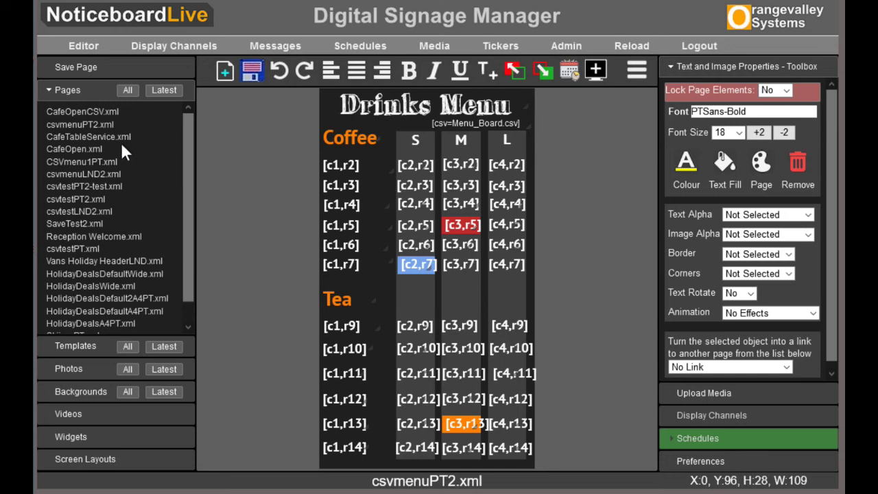
Open the CafeOpenCSV.xml page and compare its placeholders and CSV file tag with rows 16 to 20 of the Menu_Board sheet.
left_click(91, 112)
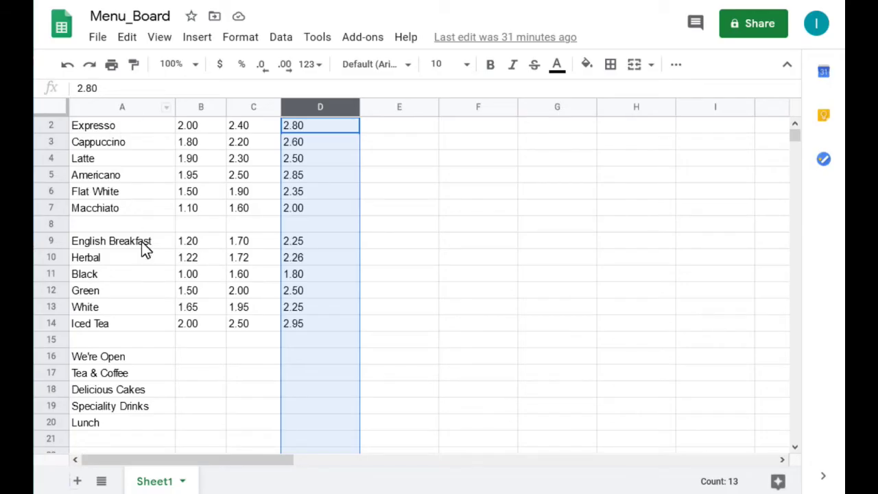
left_click(63, 357)
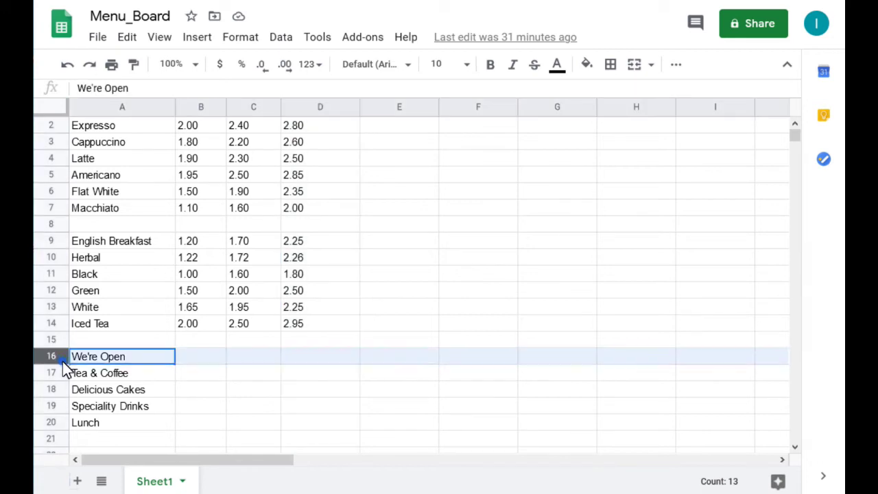
left_click(50, 422)
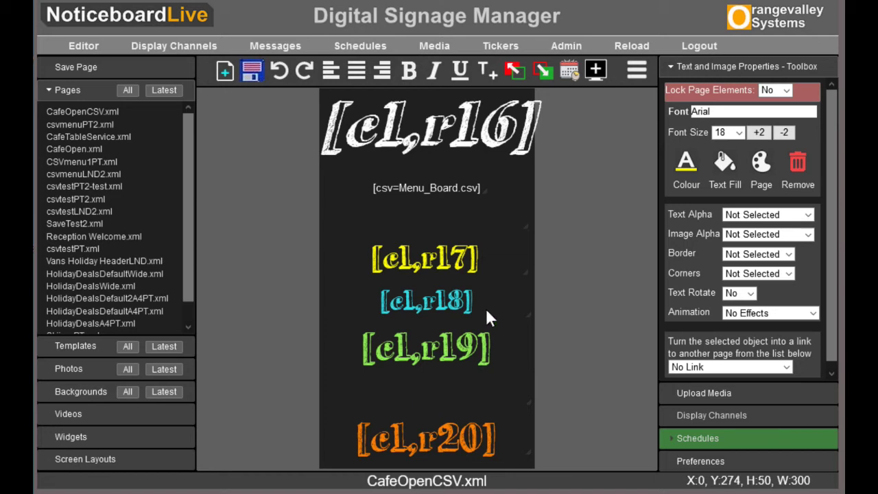
left_click(395, 190)
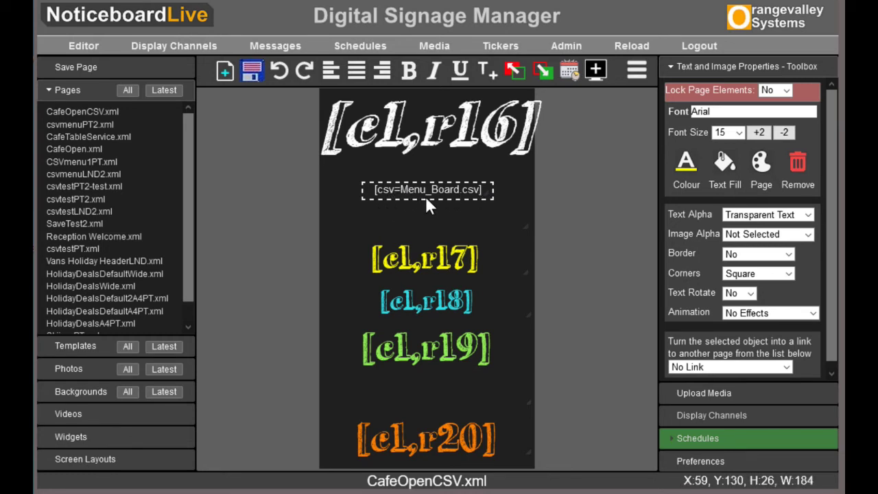
left_click(474, 193)
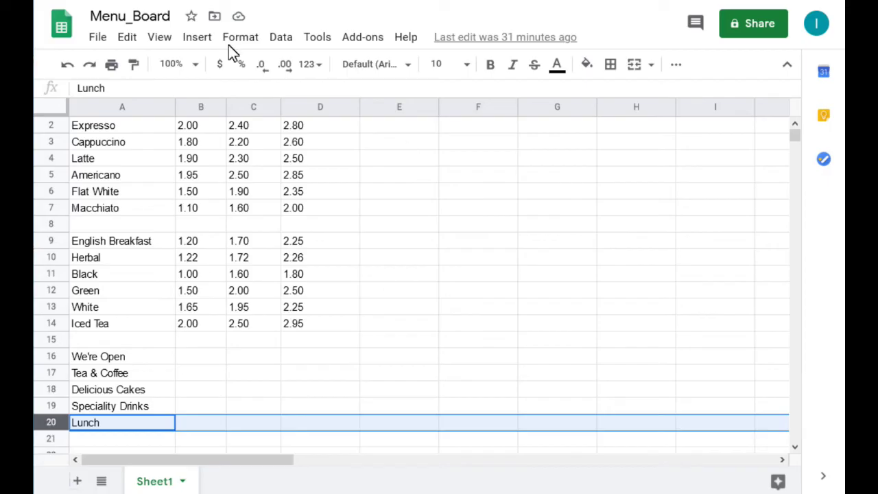
Download the Menu_Board sheet from Google Sheets as comma-separated values and save the file.
left_click(98, 39)
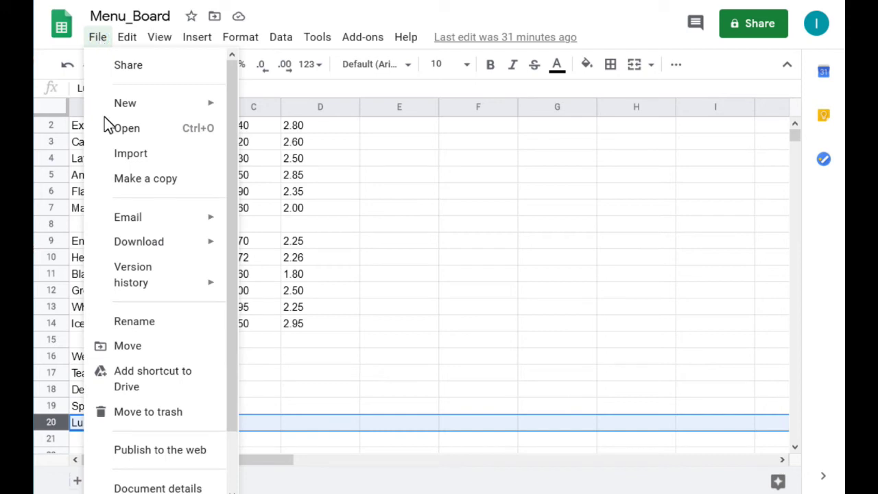
mouse_move(116, 249)
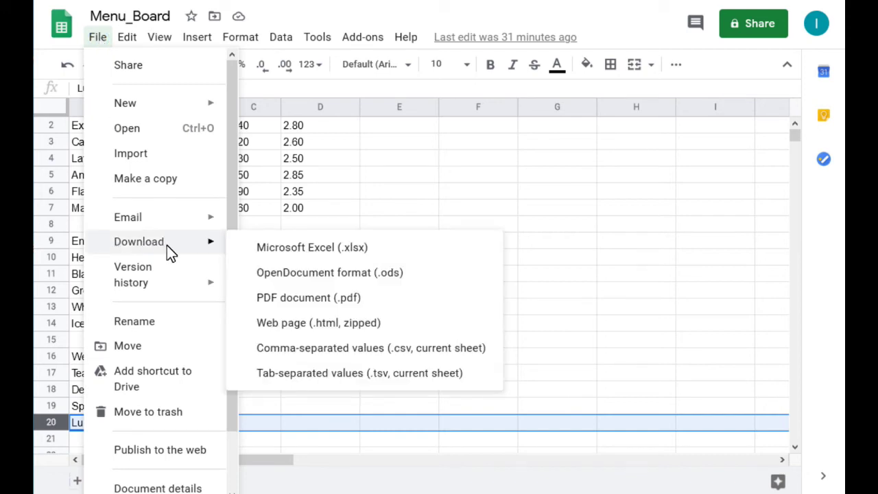
left_click(365, 347)
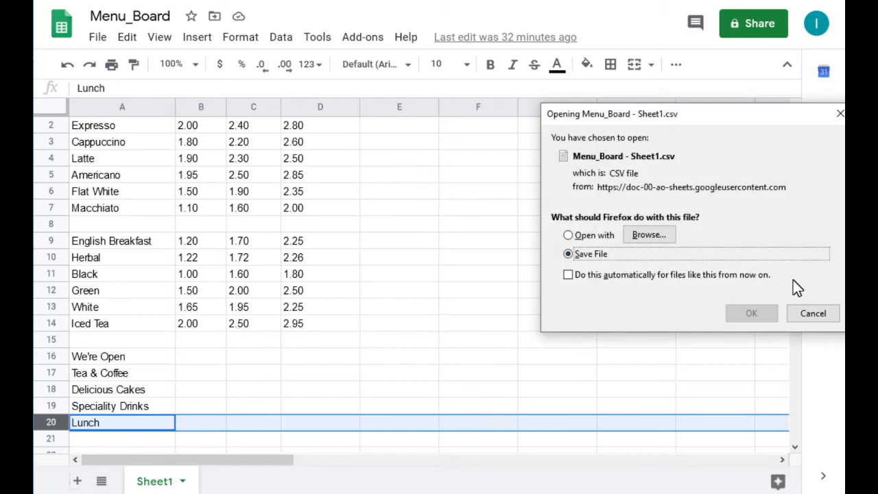
left_click(756, 313)
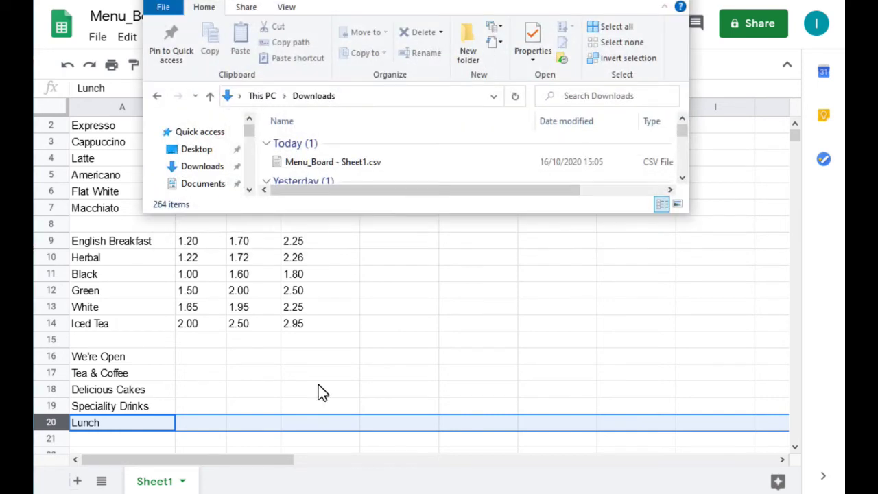
Rename the downloaded CSV file in the Downloads folder as Menu_Board.csv and close the file window.
left_click(335, 164)
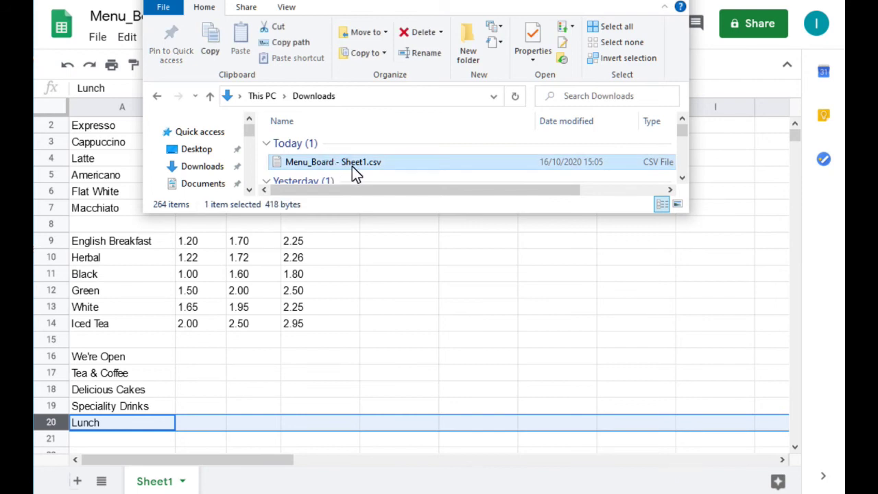
left_click(358, 166)
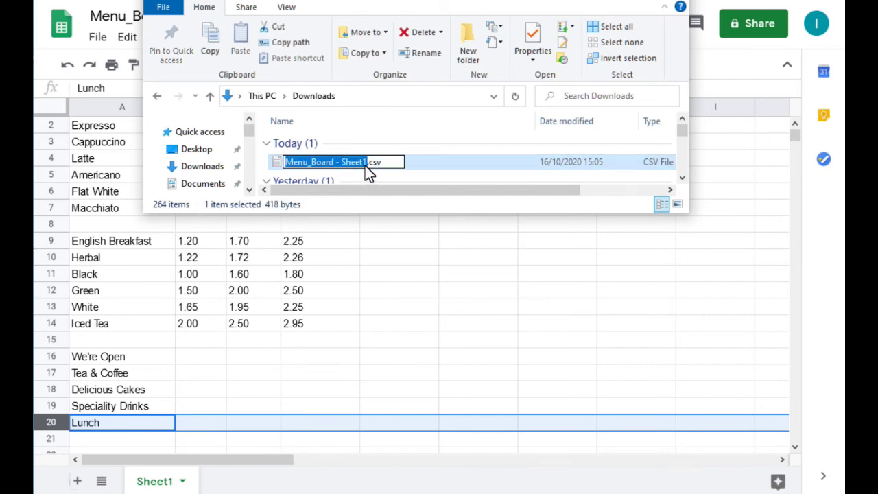
left_click(366, 165)
key("BackSpace")
key("BackSpace")
key("BackSpace")
key("BackSpace")
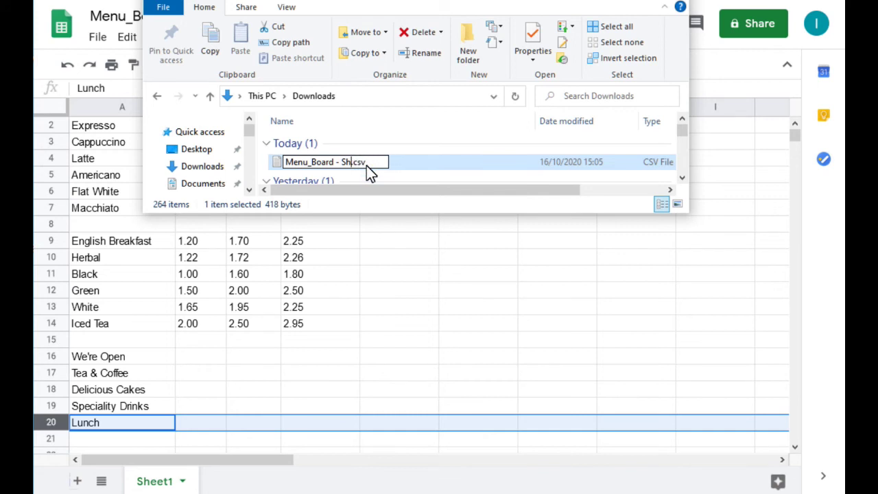
key("BackSpace")
key("BackSpace")
key("Return")
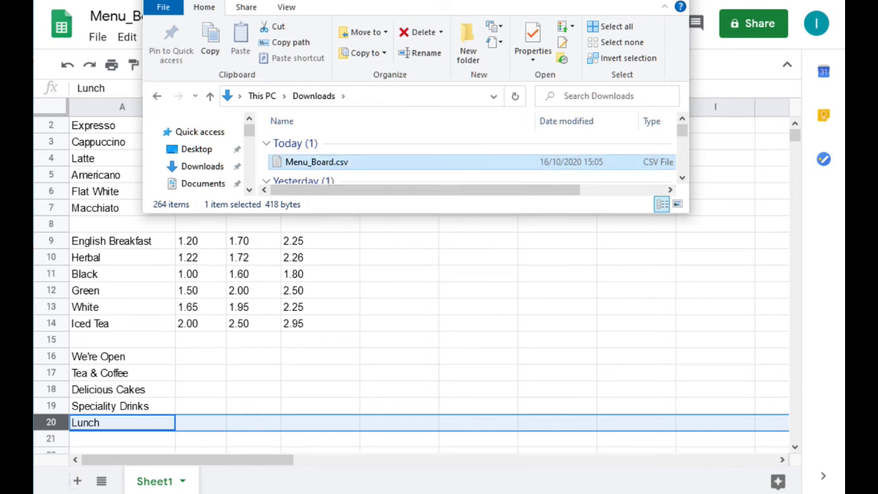
key("alt+F4")
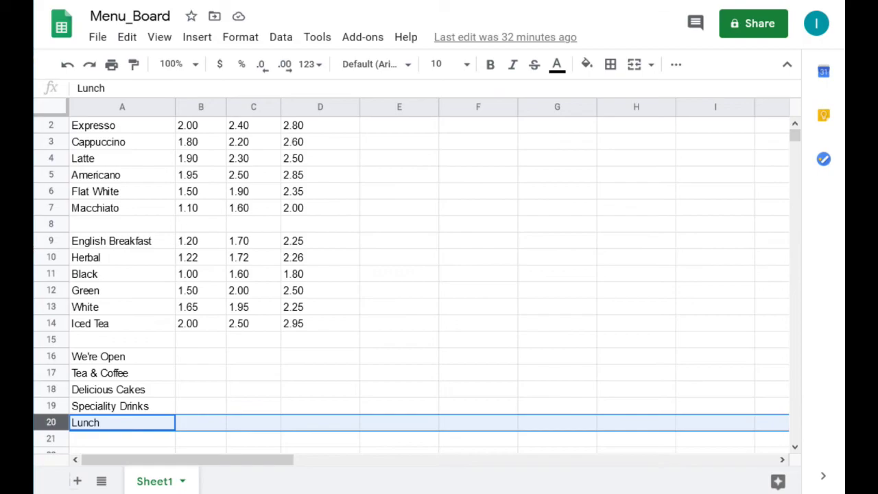
Switch to NoticeboardLive and upload Menu_Board.csv from Downloads to the CSV media folder.
key("alt+Tab")
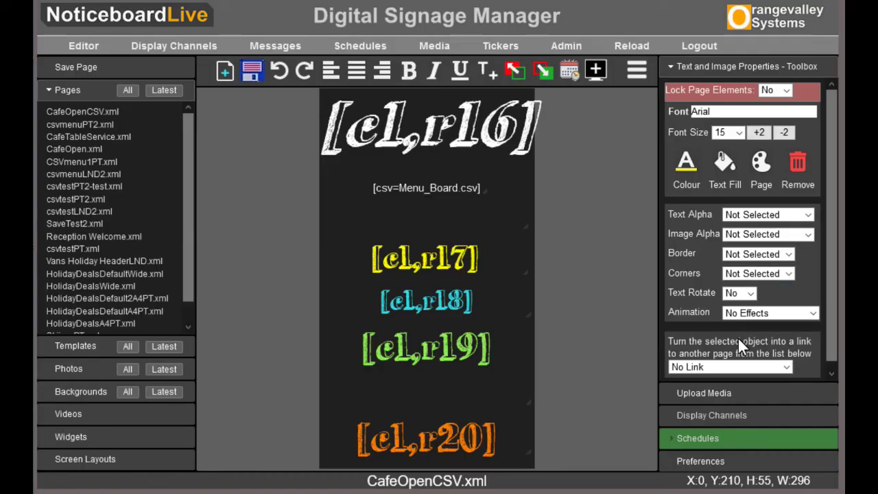
left_click(714, 393)
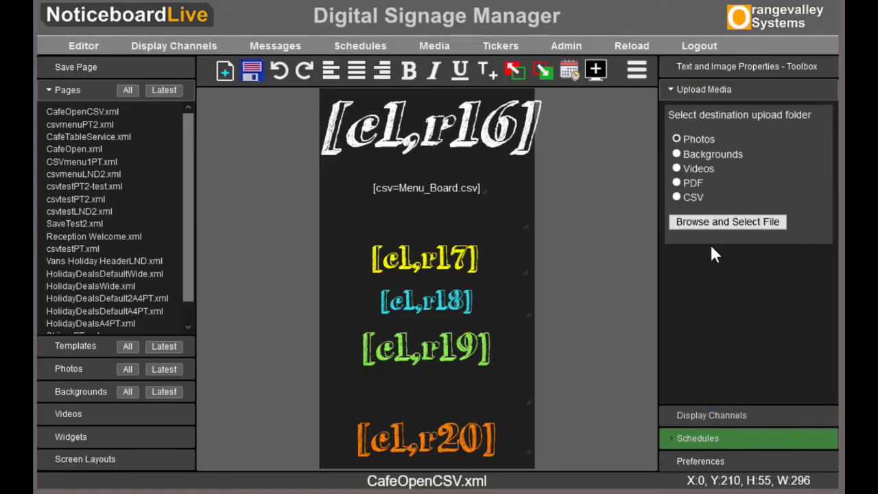
left_click(678, 196)
left_click(713, 222)
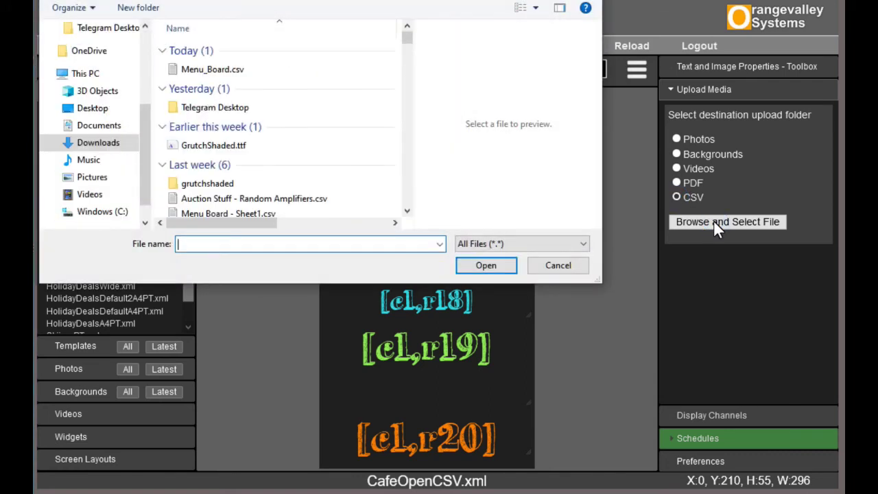
left_click(187, 76)
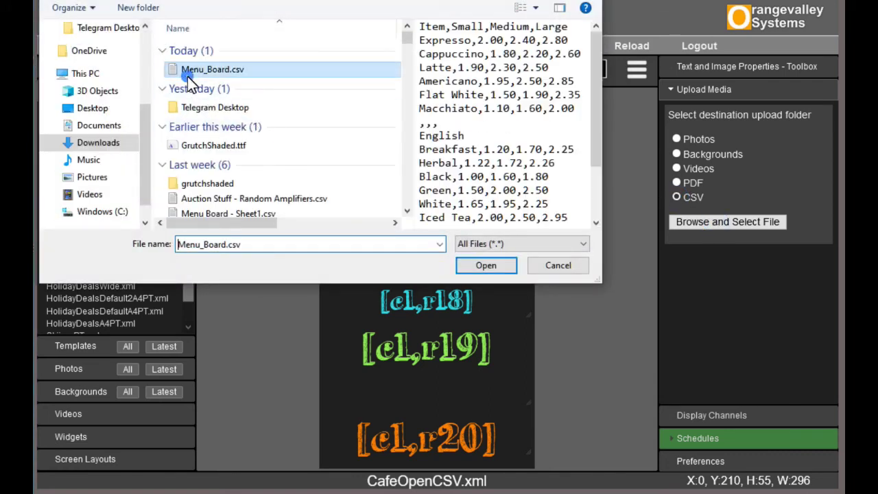
left_click(491, 266)
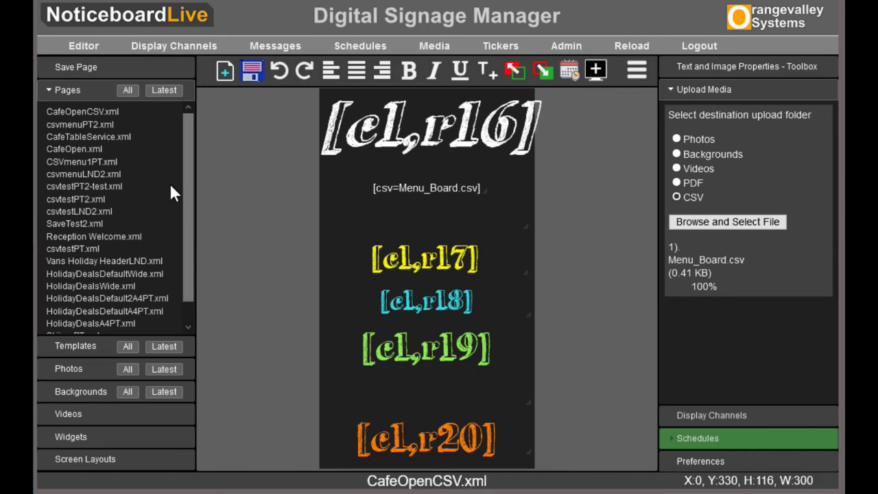
Review the csvmenuPT2.xml page and the pages assigned to display channel 70 - Cafe Portrait 1 alongside the Menu_Board sheet entries.
left_click(84, 122)
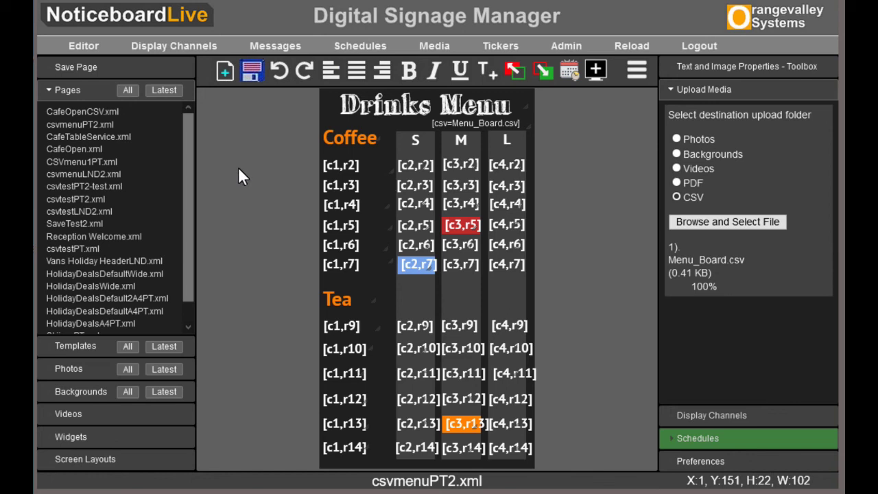
left_click(188, 47)
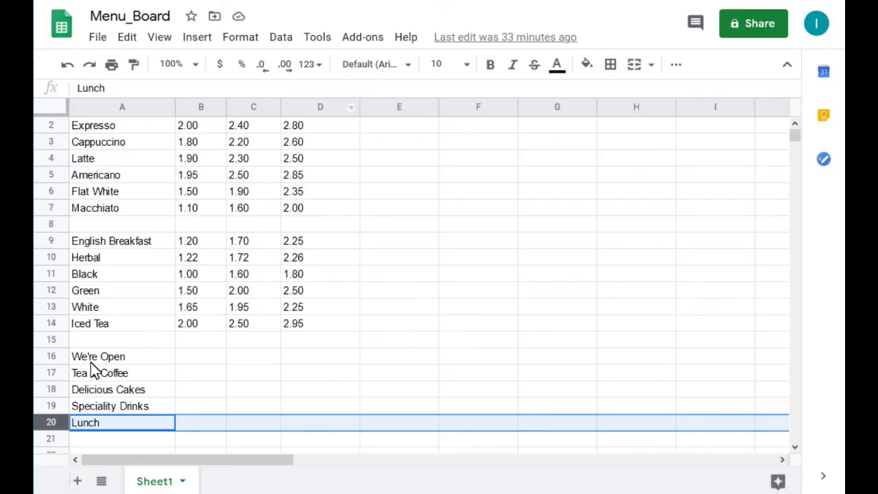
left_click(89, 361)
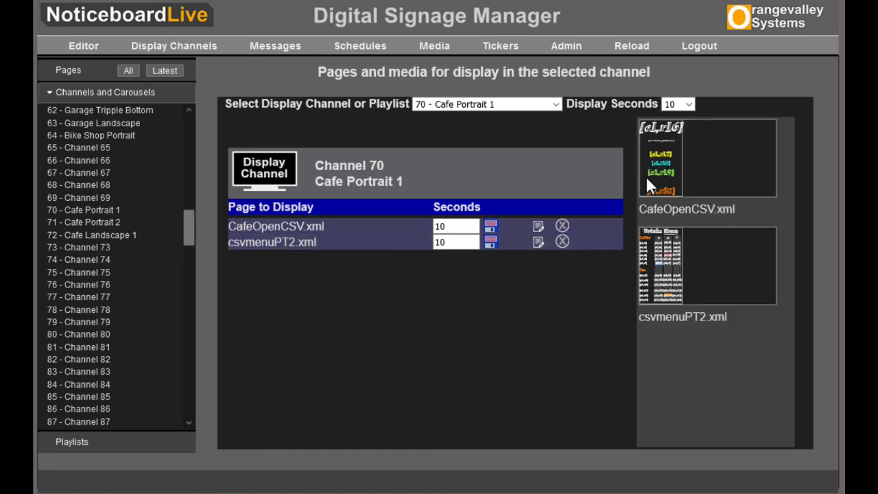
left_click(539, 227)
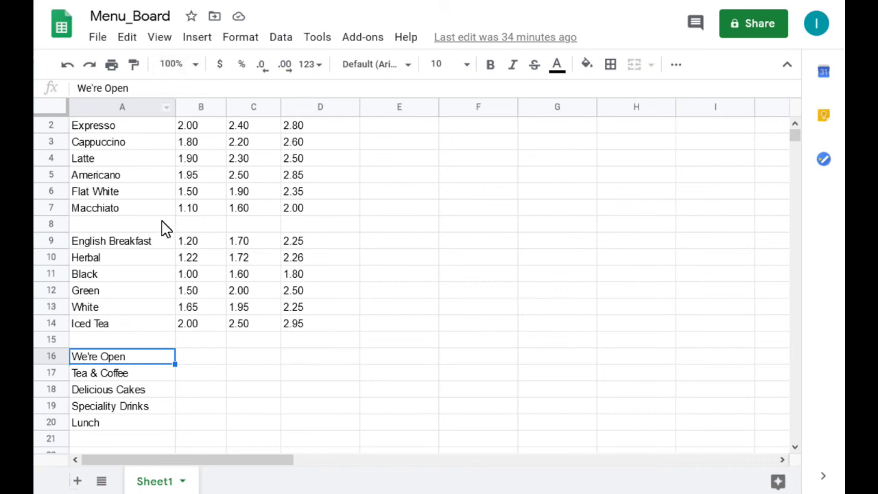
left_click(146, 180)
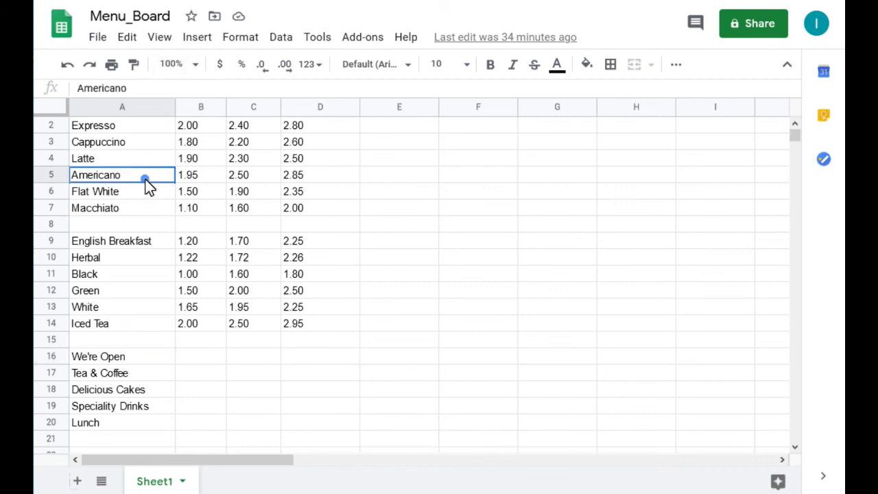